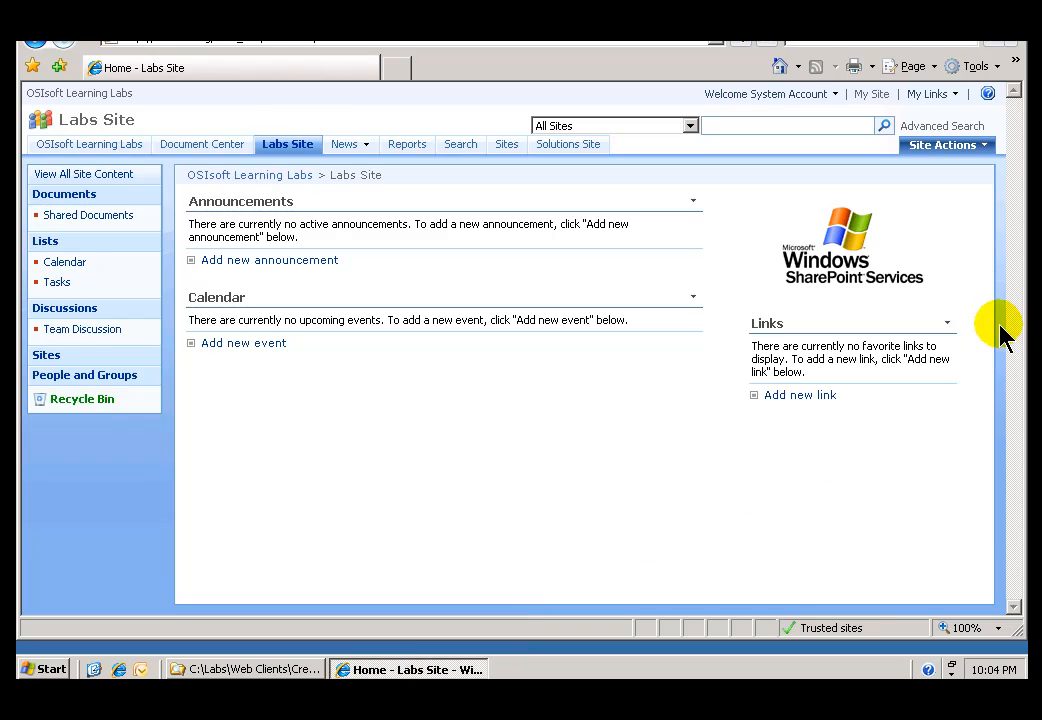
# Put the page in edit mode and add the Tut_WP_OSI Web Part to the Right zone.
pyautogui.click(942, 148)
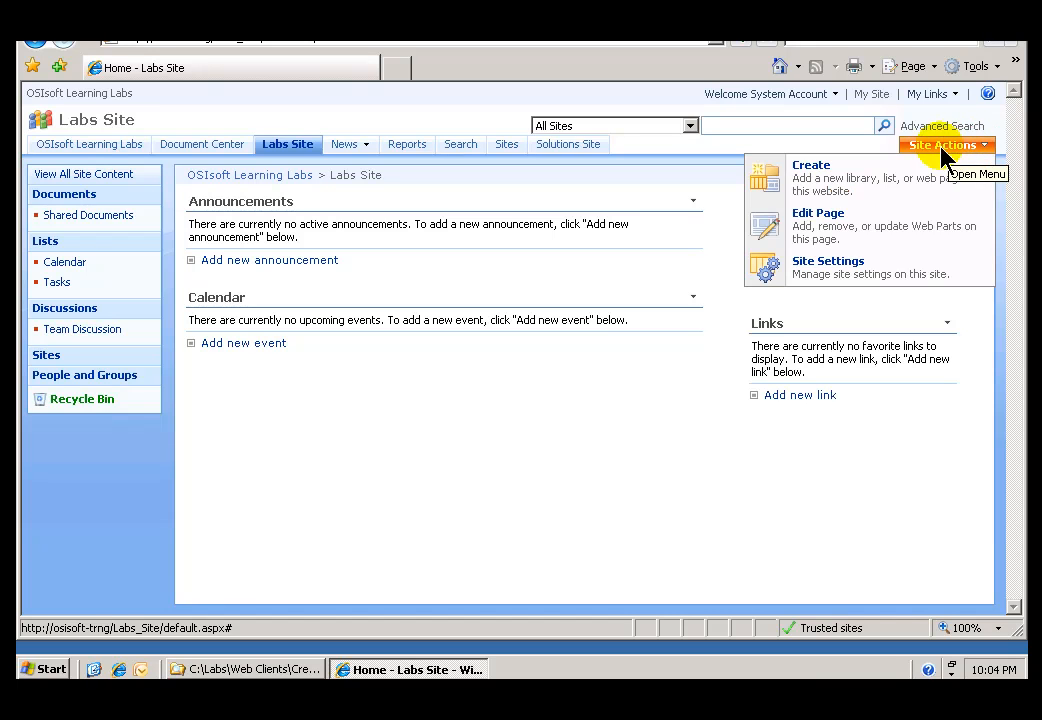
pyautogui.click(818, 226)
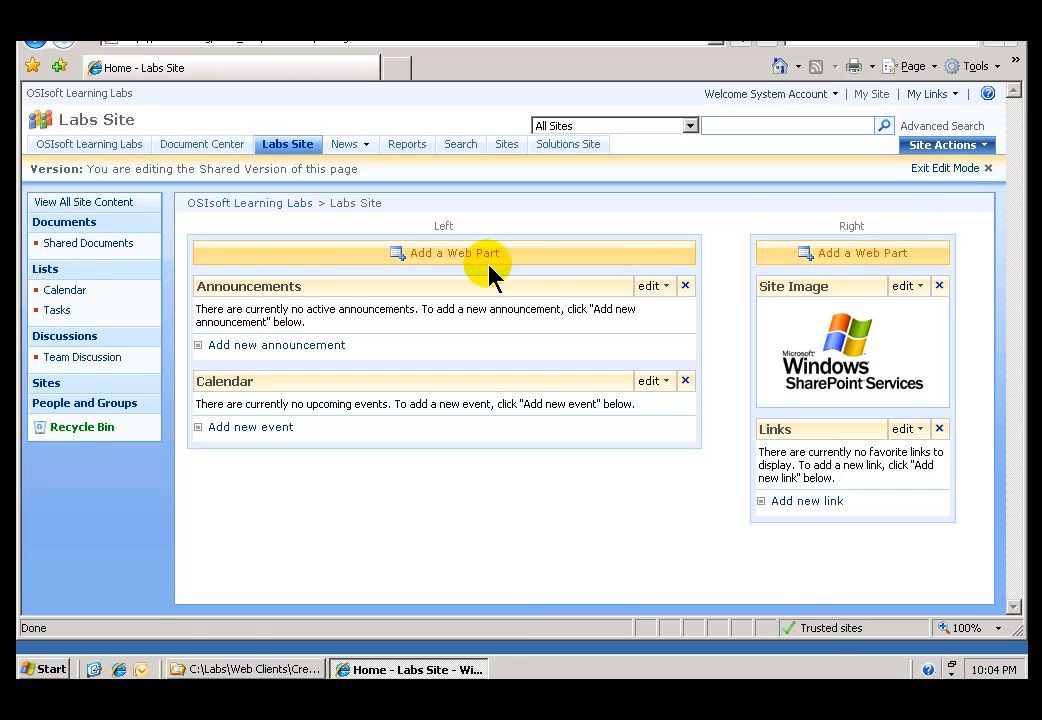
pyautogui.click(852, 256)
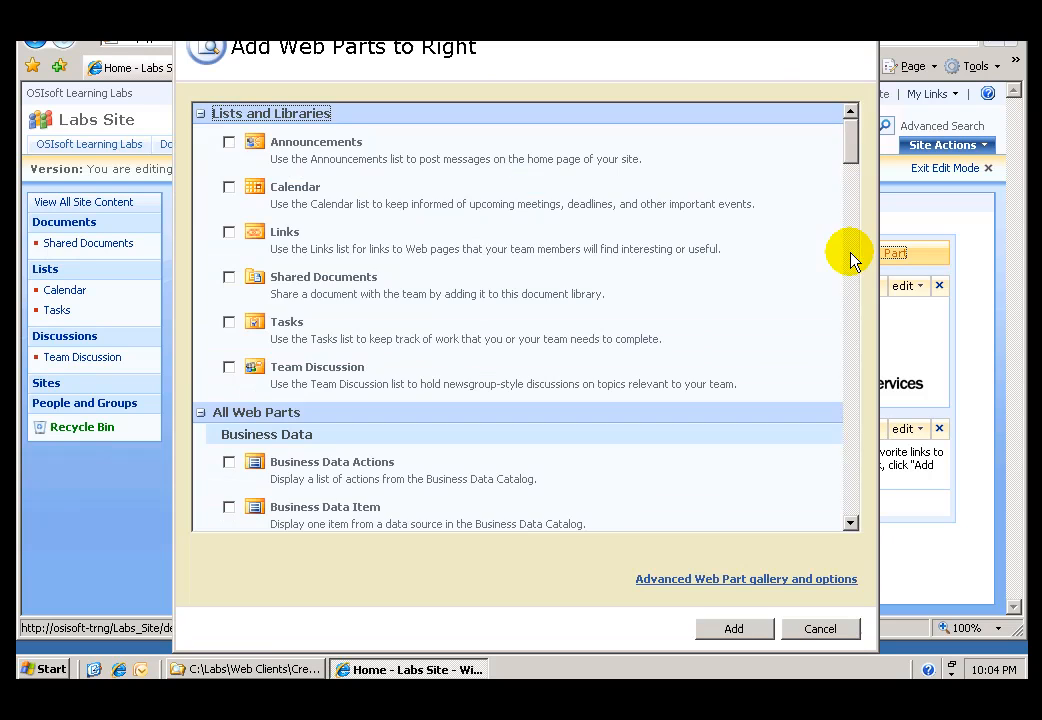
pyautogui.moveTo(852, 158); pyautogui.dragTo(852, 292)
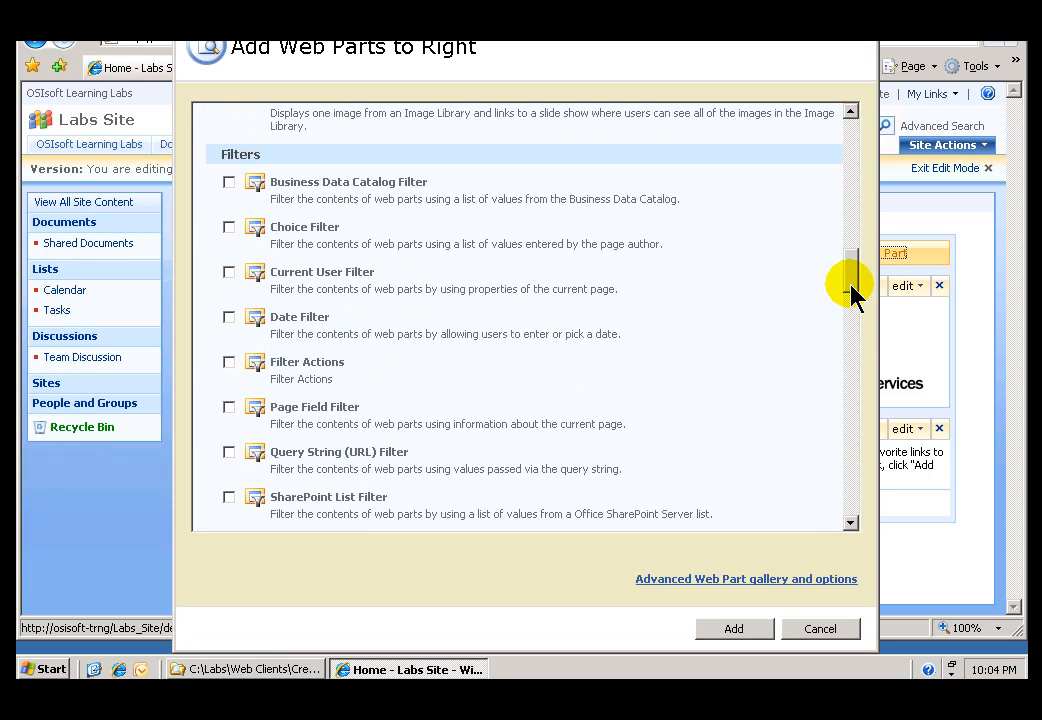
pyautogui.click(850, 380)
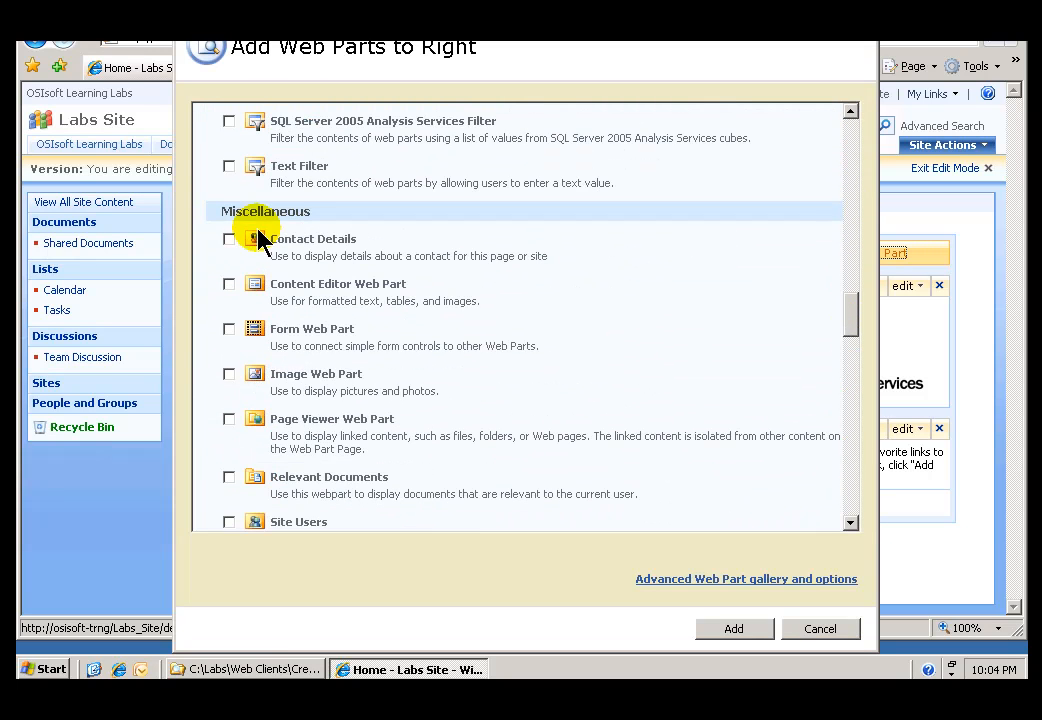
pyautogui.click(850, 325)
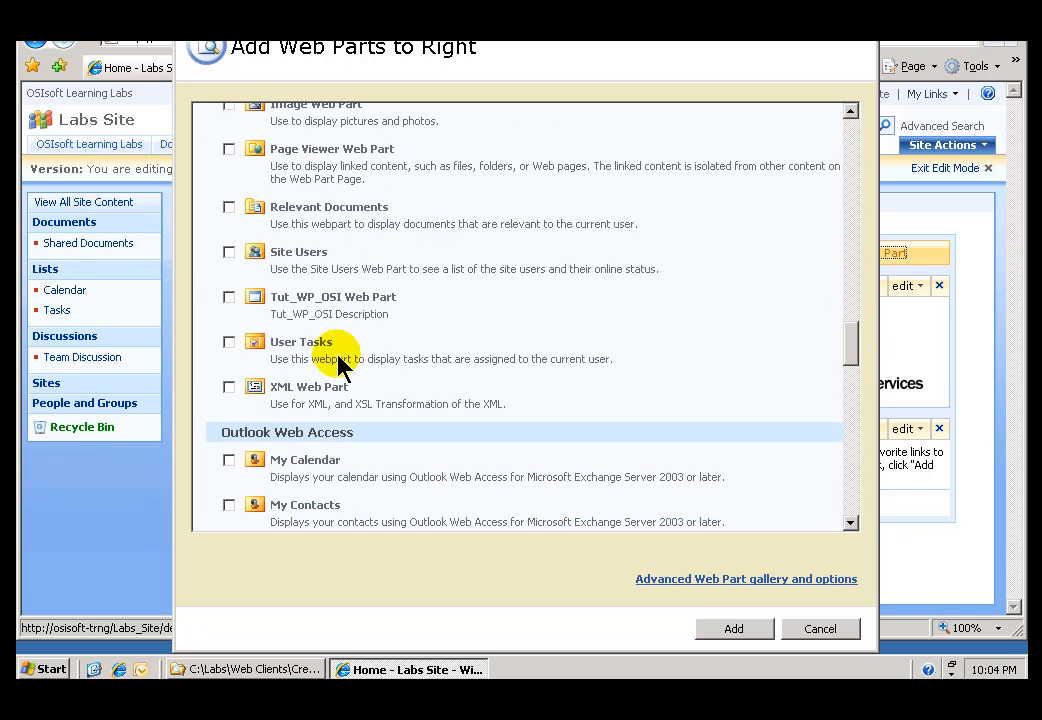
pyautogui.click(229, 297)
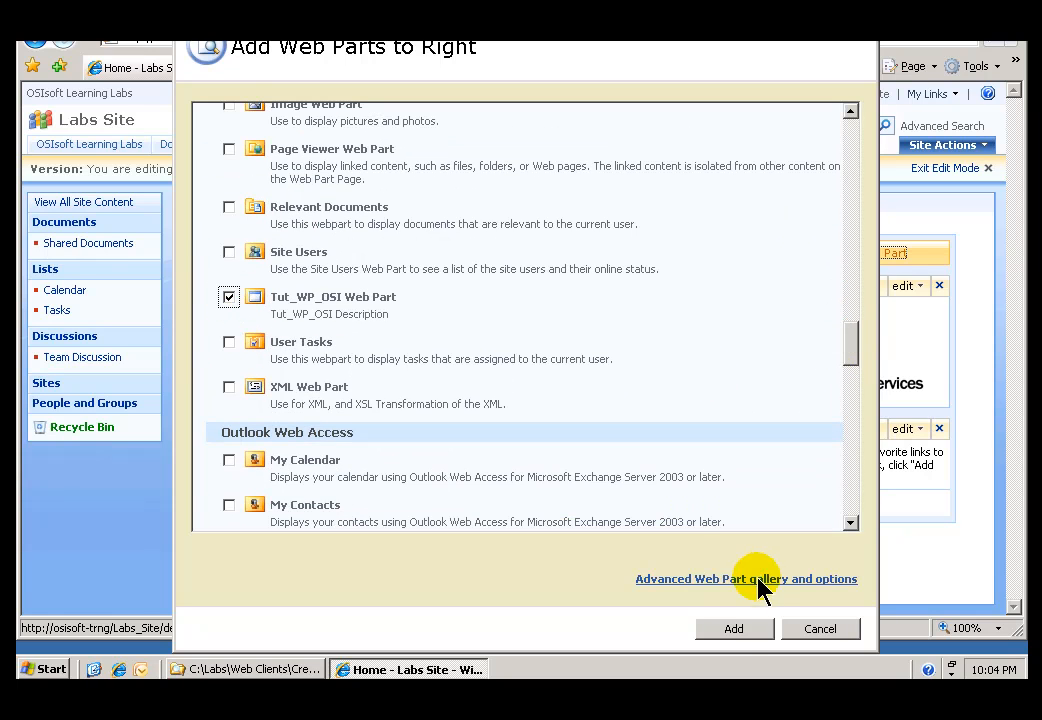
pyautogui.click(734, 628)
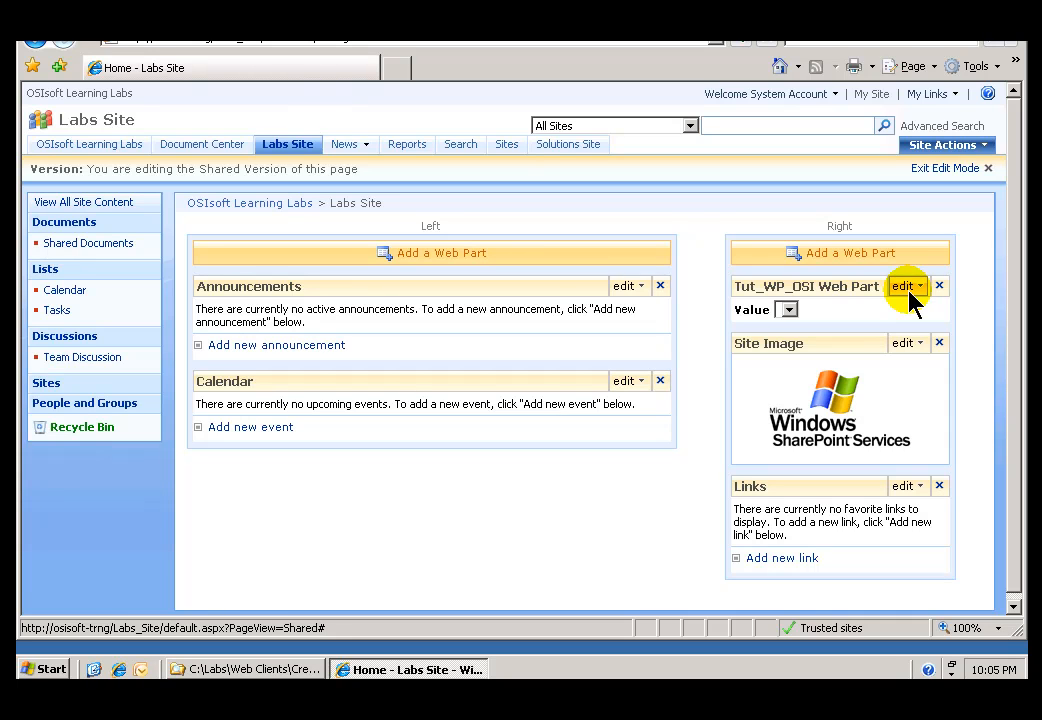
# Set the Tut_WP_OSI Web Part's Data to sinusoid, cdt158 and cdep158 on separate lines, and exit edit mode.
pyautogui.click(790, 311)
pyautogui.click(790, 311)
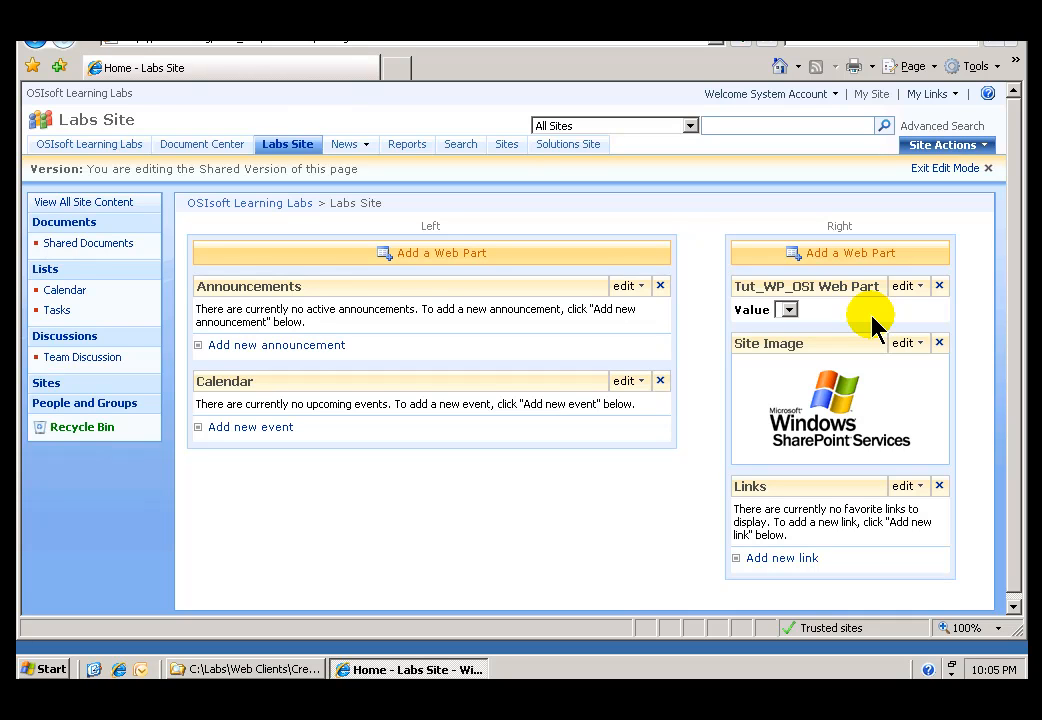
pyautogui.click(916, 289)
pyautogui.click(820, 373)
pyautogui.click(795, 282)
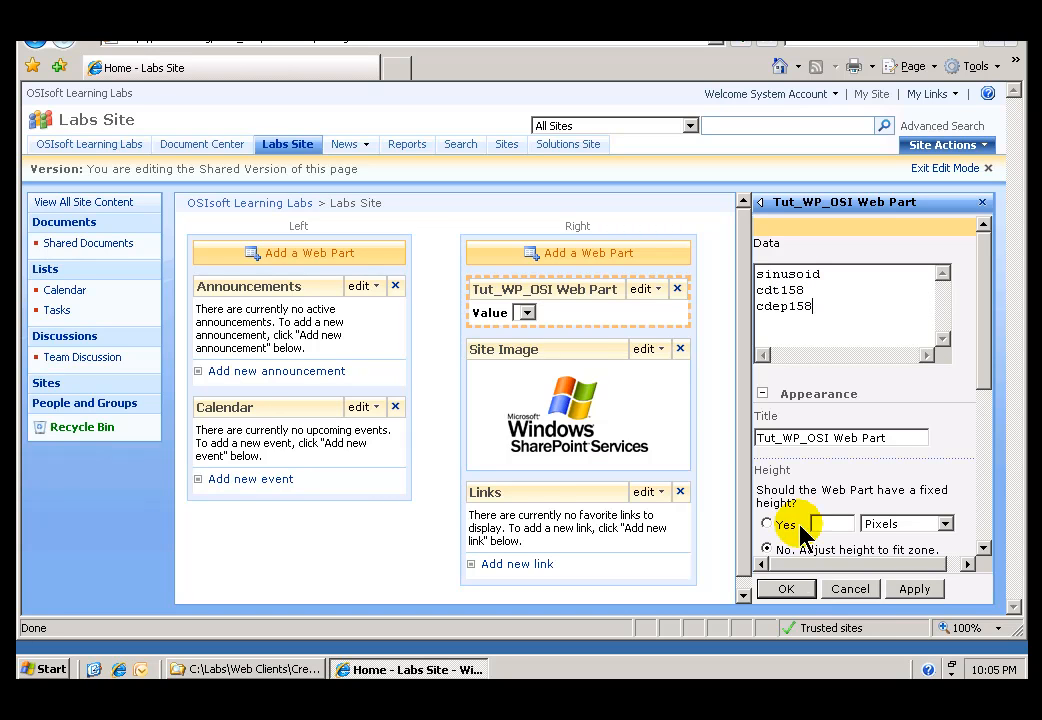
pyautogui.click(807, 437)
pyautogui.click(787, 589)
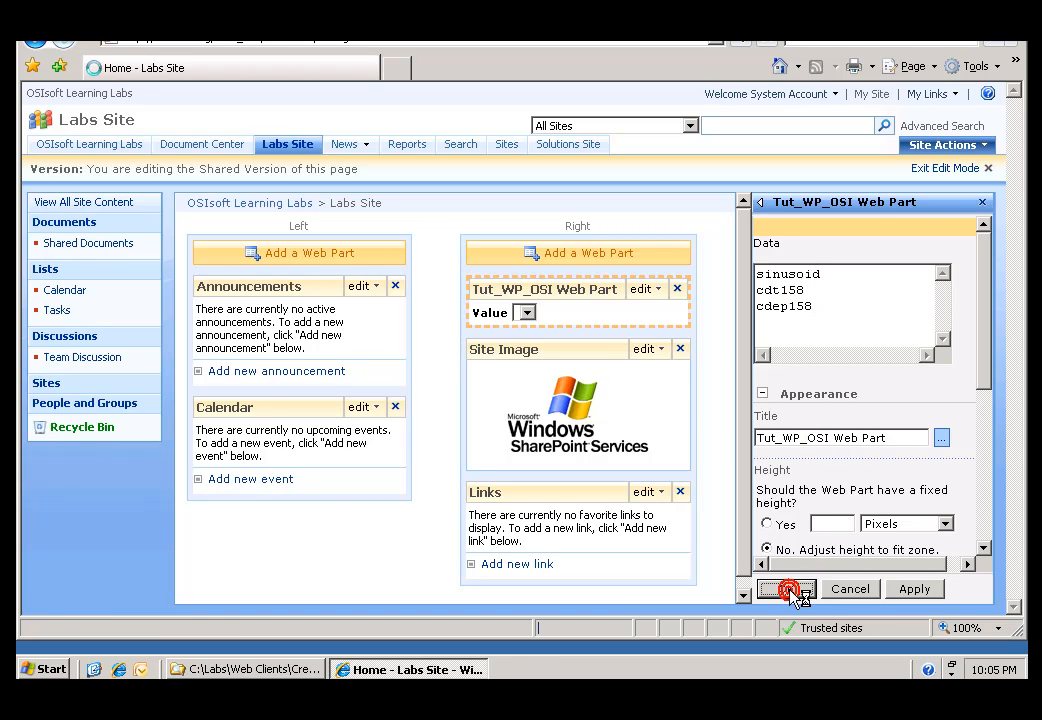
pyautogui.click(905, 290)
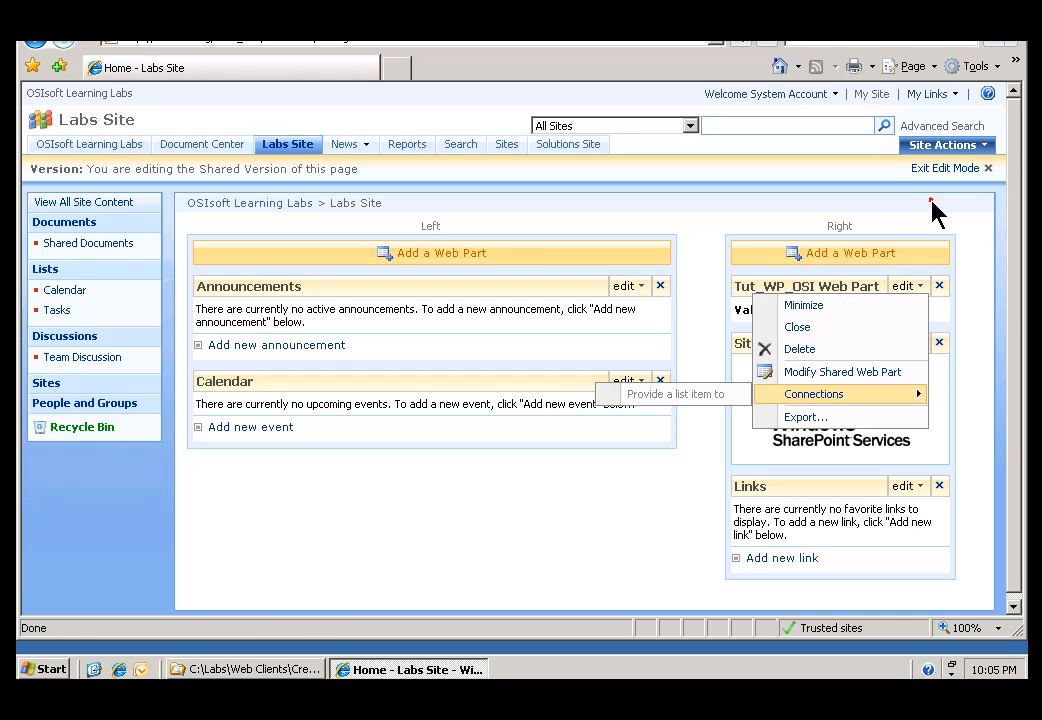
pyautogui.click(946, 169)
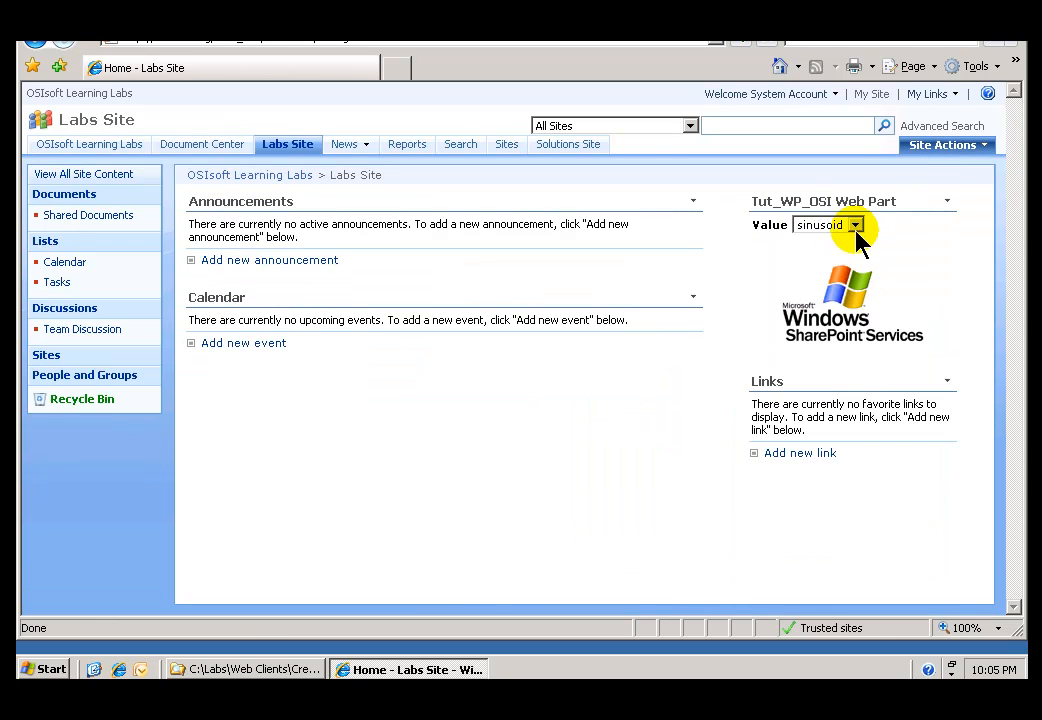
# Test the web part's Value list by switching between its tags, finishing on sinusoid.
pyautogui.click(856, 225)
pyautogui.click(821, 254)
pyautogui.click(856, 225)
pyautogui.click(821, 268)
pyautogui.click(856, 225)
pyautogui.click(828, 242)
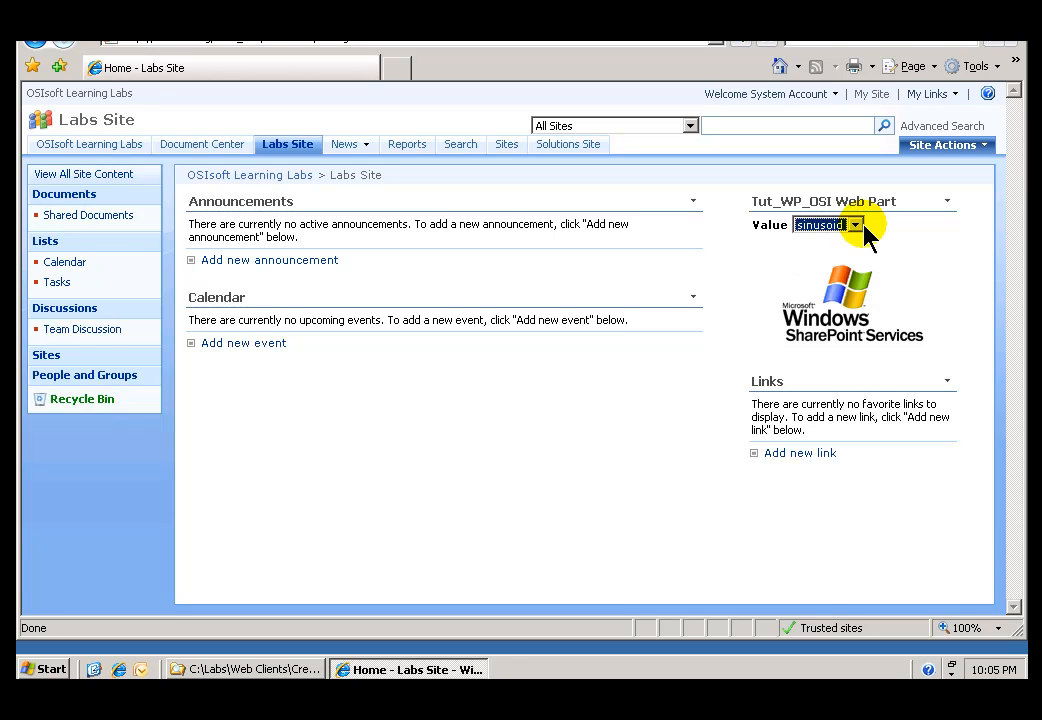
pyautogui.click(865, 226)
pyautogui.click(829, 255)
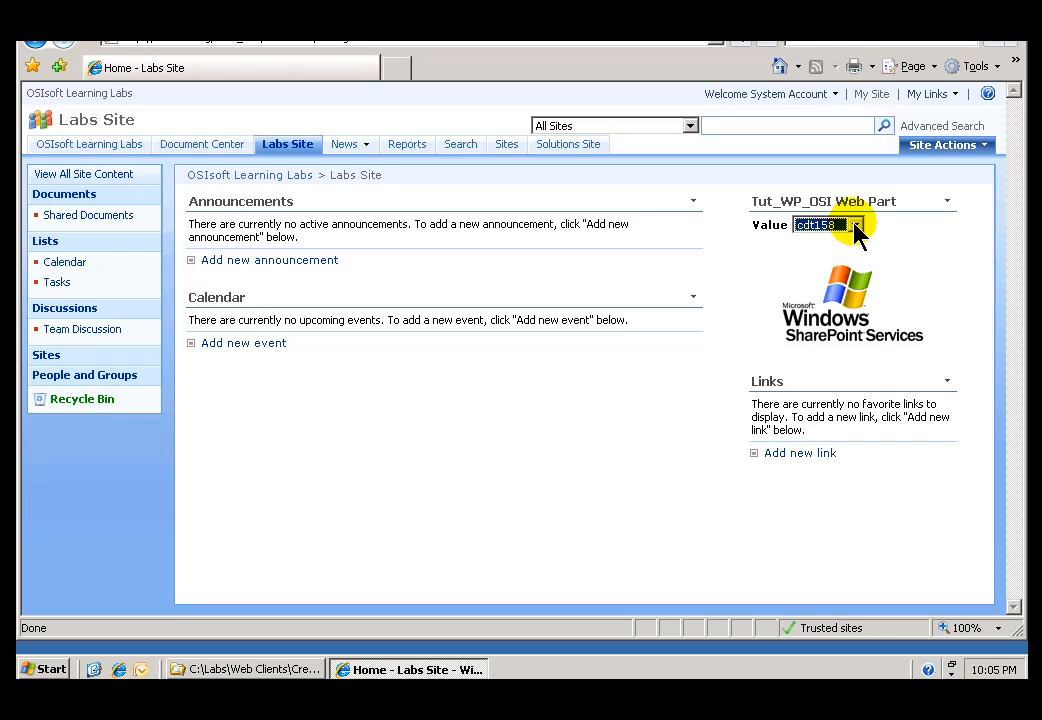
pyautogui.click(857, 228)
pyautogui.click(826, 241)
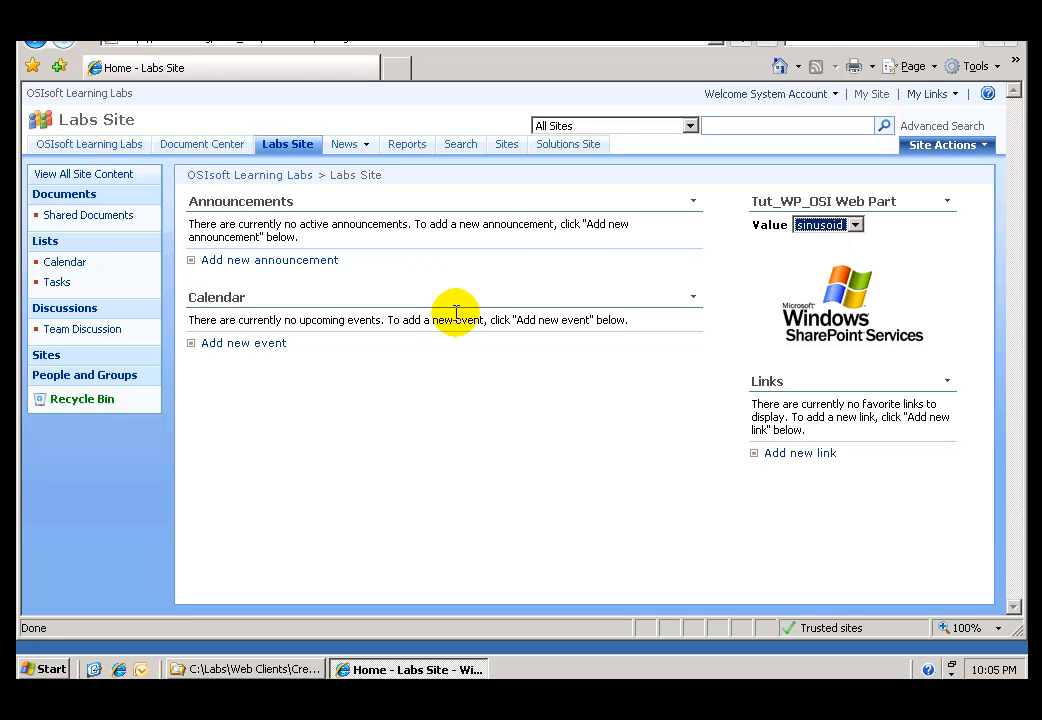
# Return the page to edit mode and add the RtTrend web part to the Left zone.
pyautogui.click(937, 152)
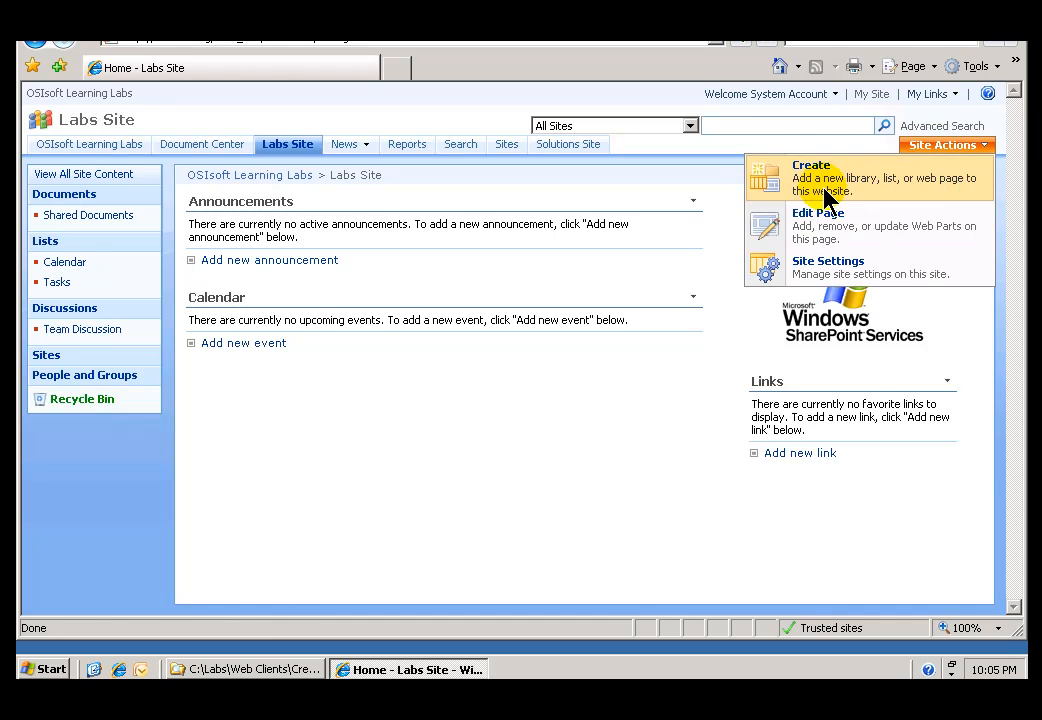
pyautogui.click(822, 225)
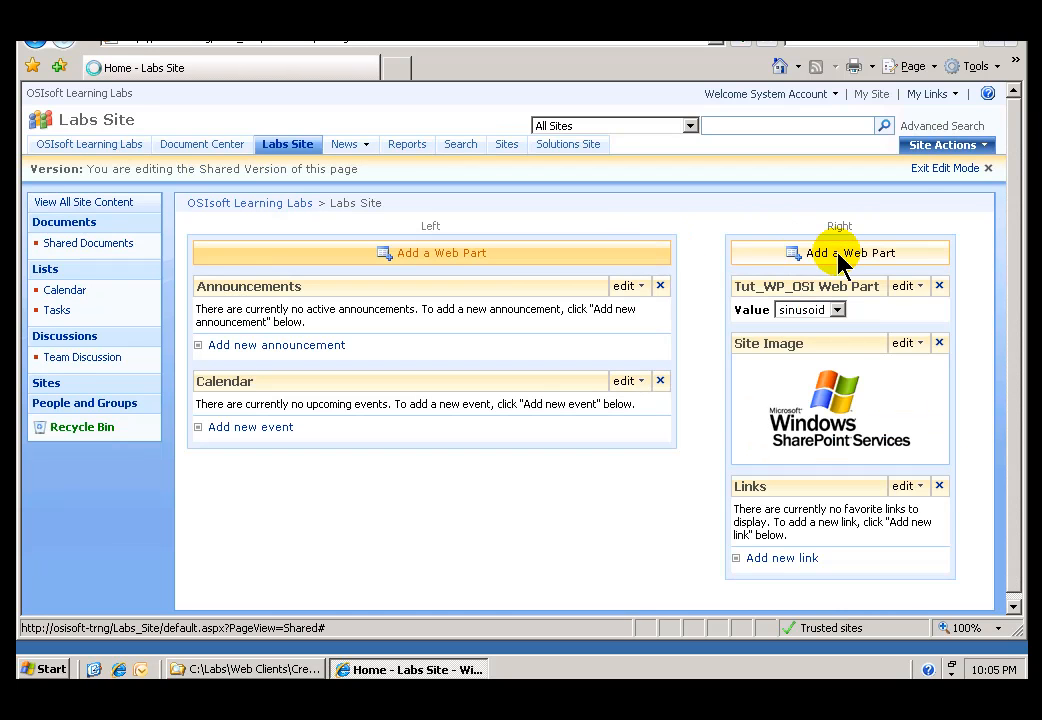
pyautogui.click(453, 258)
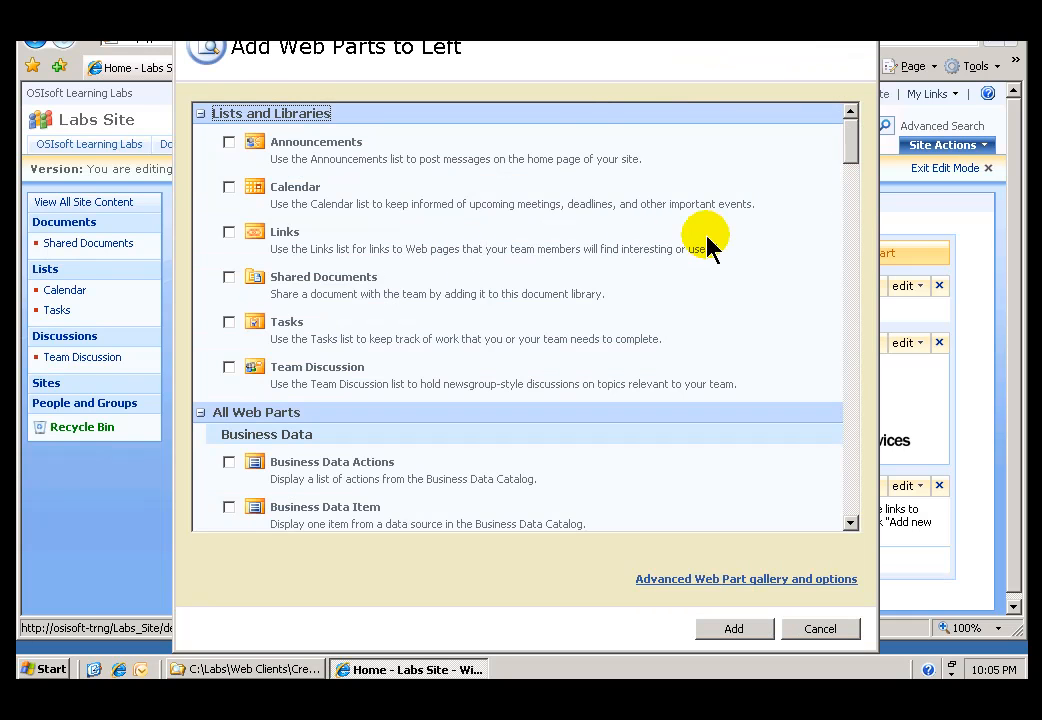
pyautogui.moveTo(846, 152); pyautogui.dragTo(846, 418)
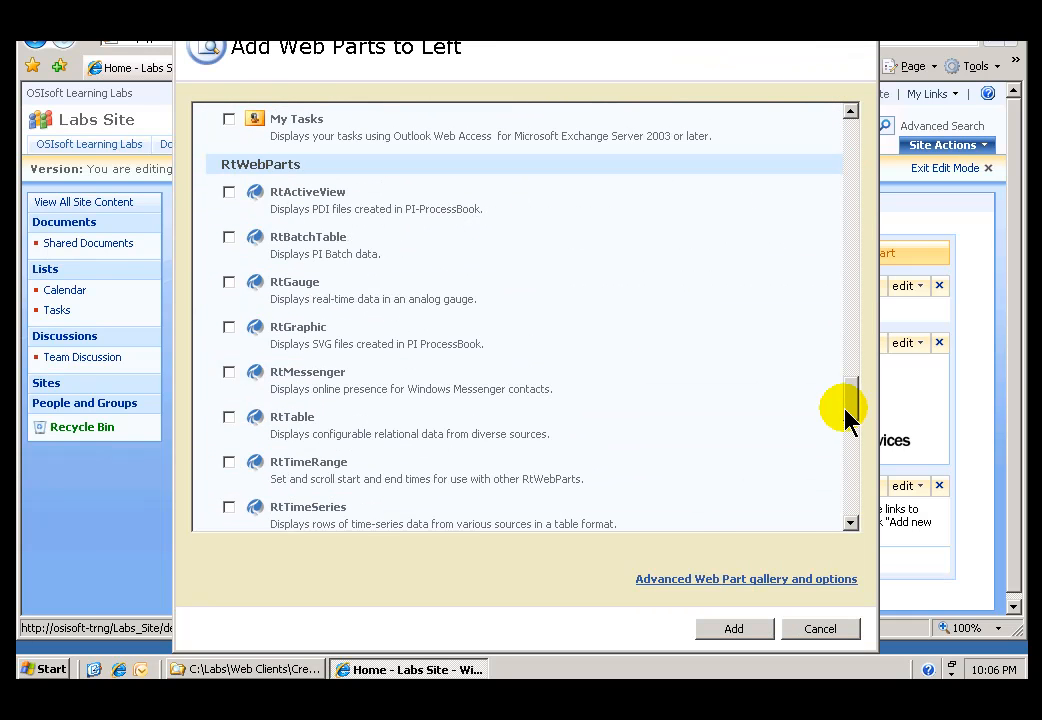
pyautogui.click(852, 490)
pyautogui.click(231, 225)
pyautogui.click(742, 630)
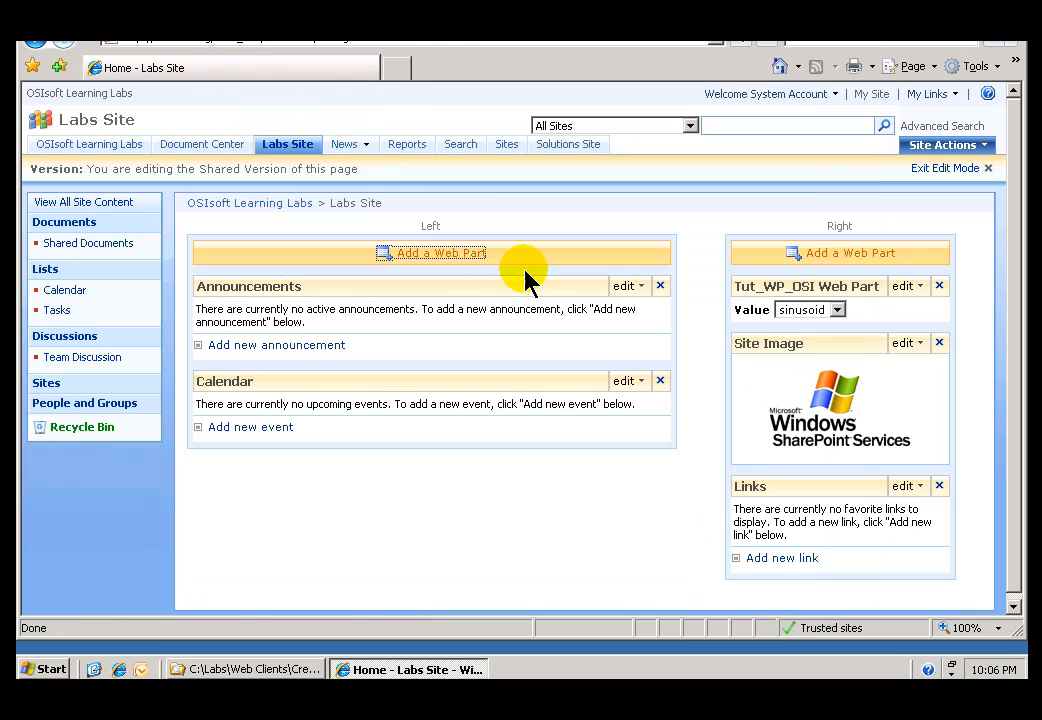
pyautogui.click(470, 258)
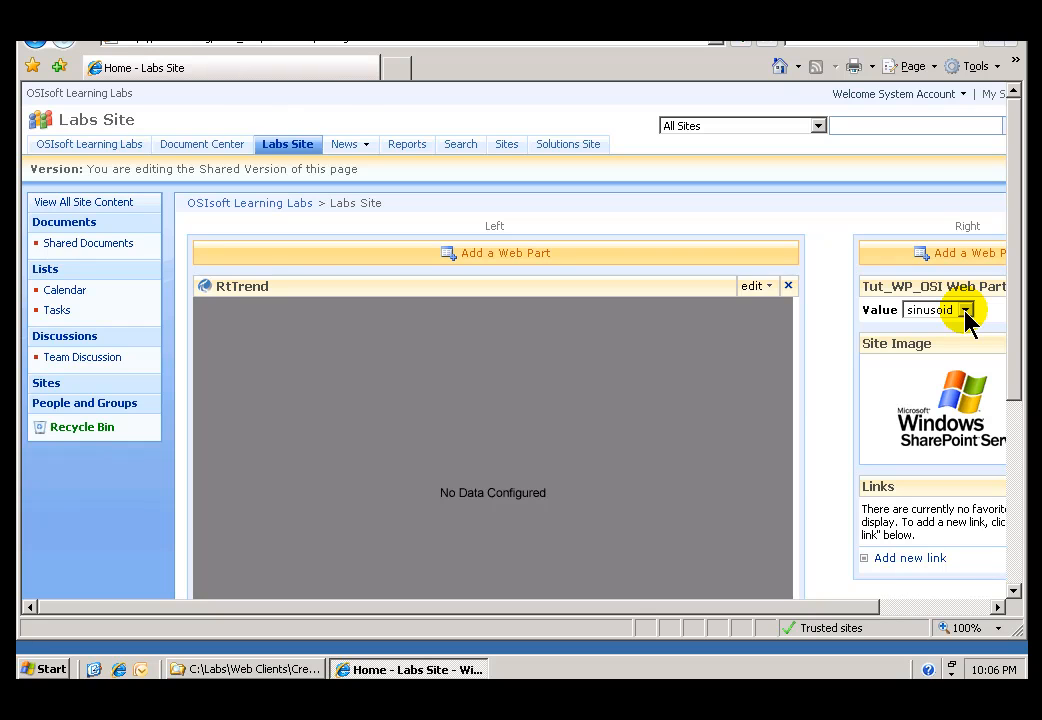
# Connect RtTrend so that it receives parameter values from the Tut_WP_OSI Web Part.
pyautogui.moveTo(1014, 314); pyautogui.dragTo(1015, 341)
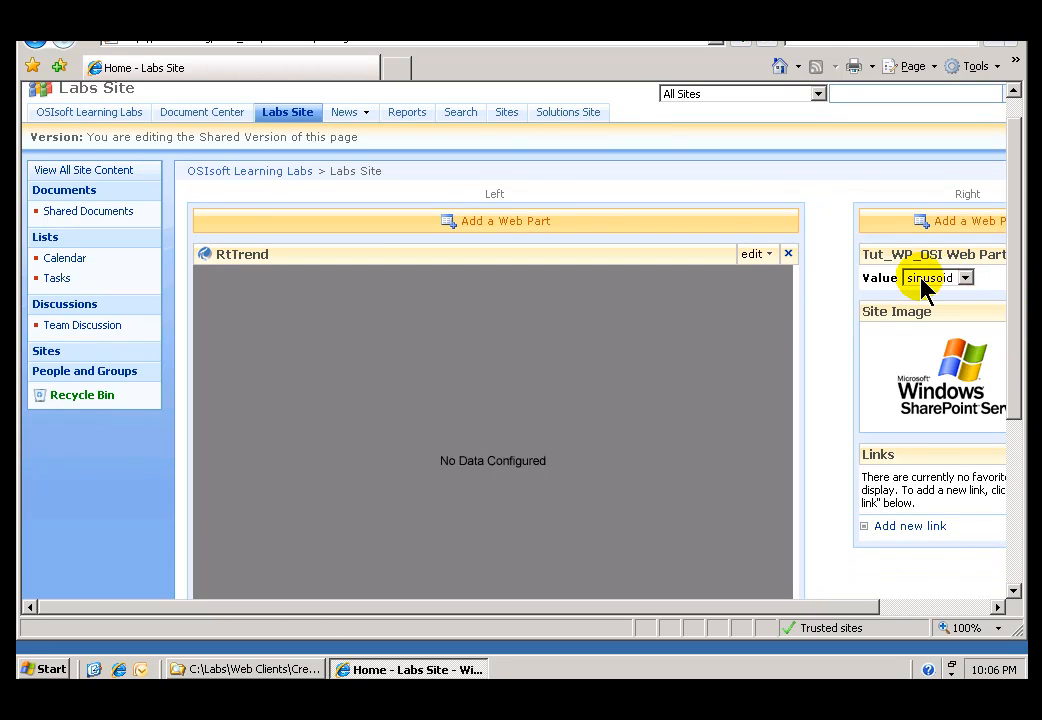
pyautogui.click(757, 258)
pyautogui.moveTo(683, 369)
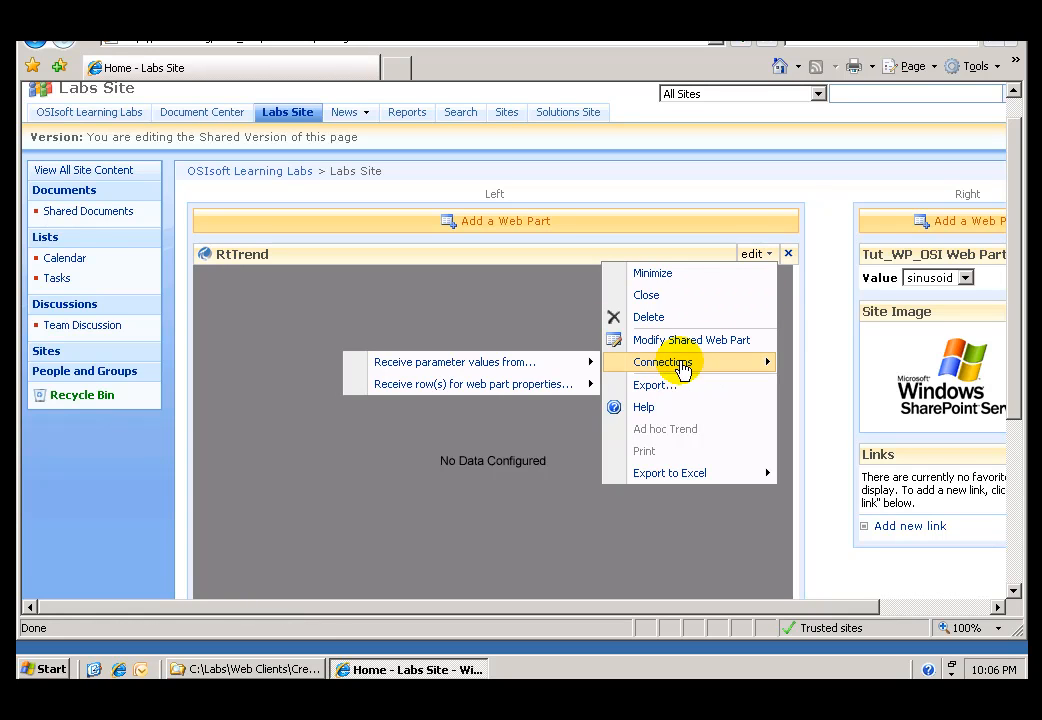
pyautogui.moveTo(474, 368)
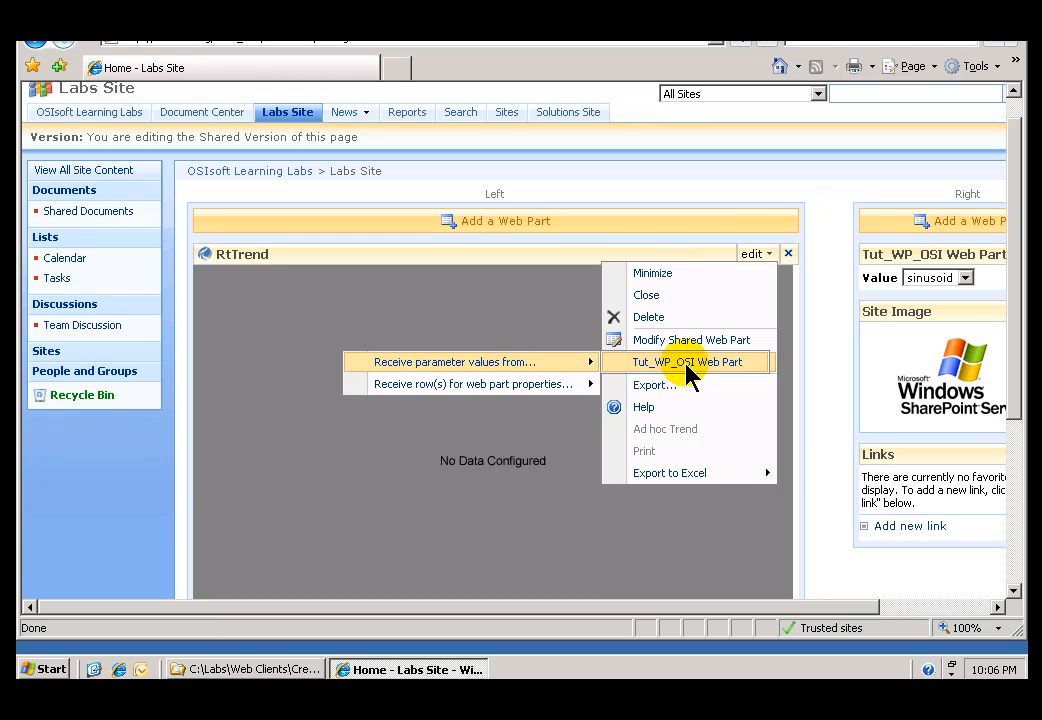
pyautogui.click(672, 366)
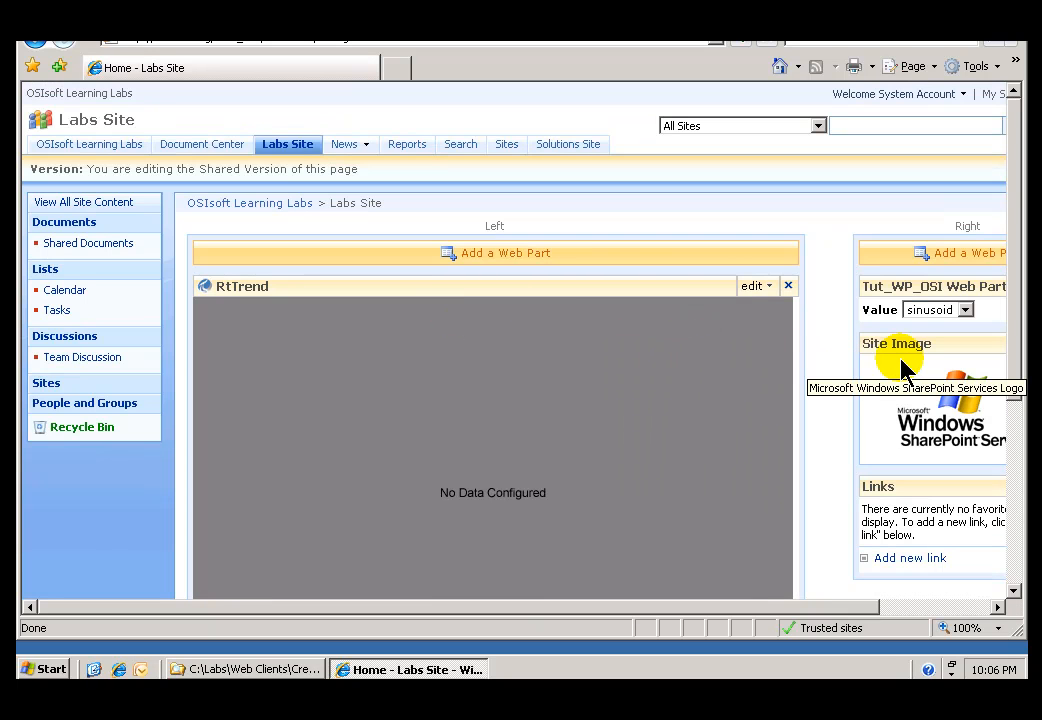
# Add the Selected Tag connection field of Tut_WP_OSIWebPart to RtTrend's Selected Data and apply the change.
pyautogui.click(762, 290)
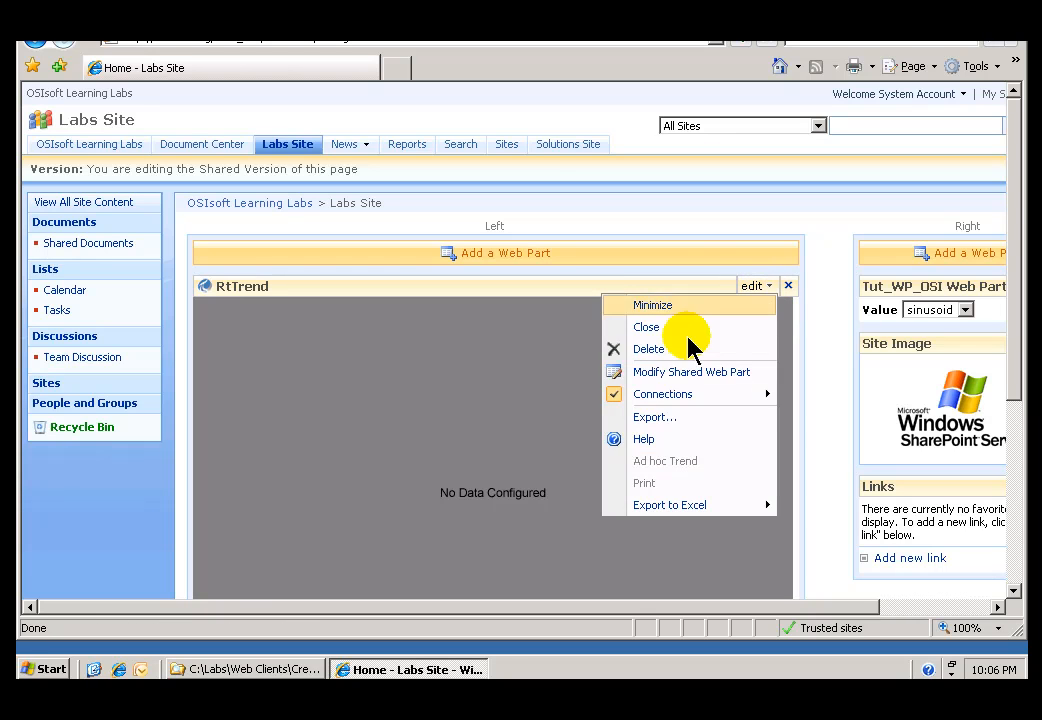
pyautogui.click(663, 378)
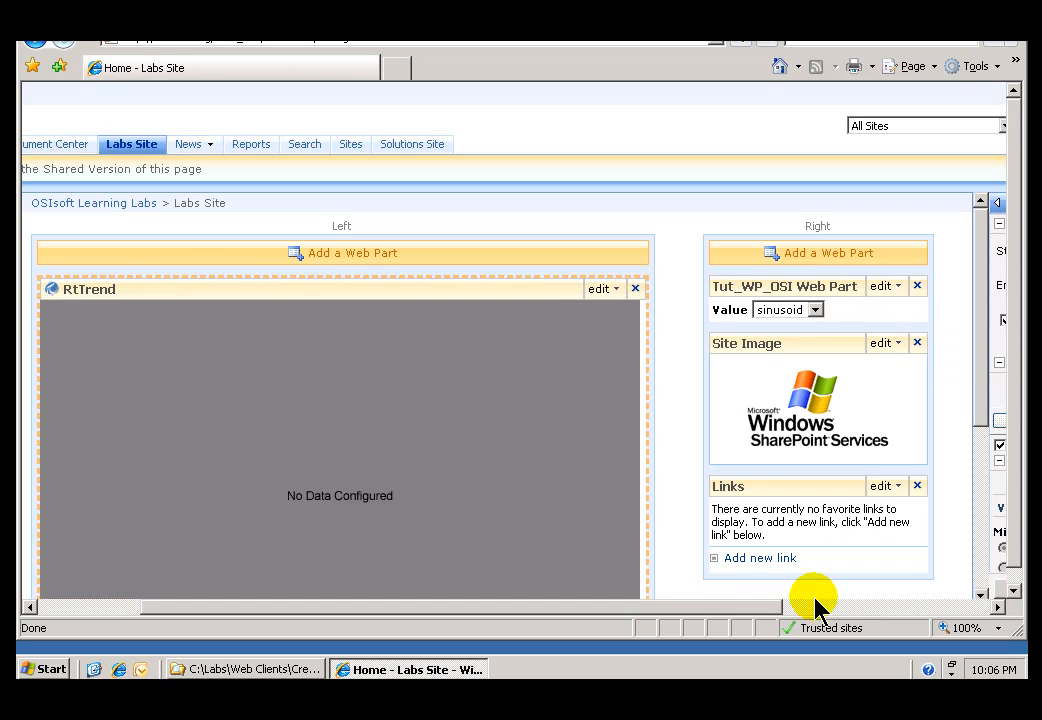
pyautogui.moveTo(752, 608); pyautogui.dragTo(972, 600)
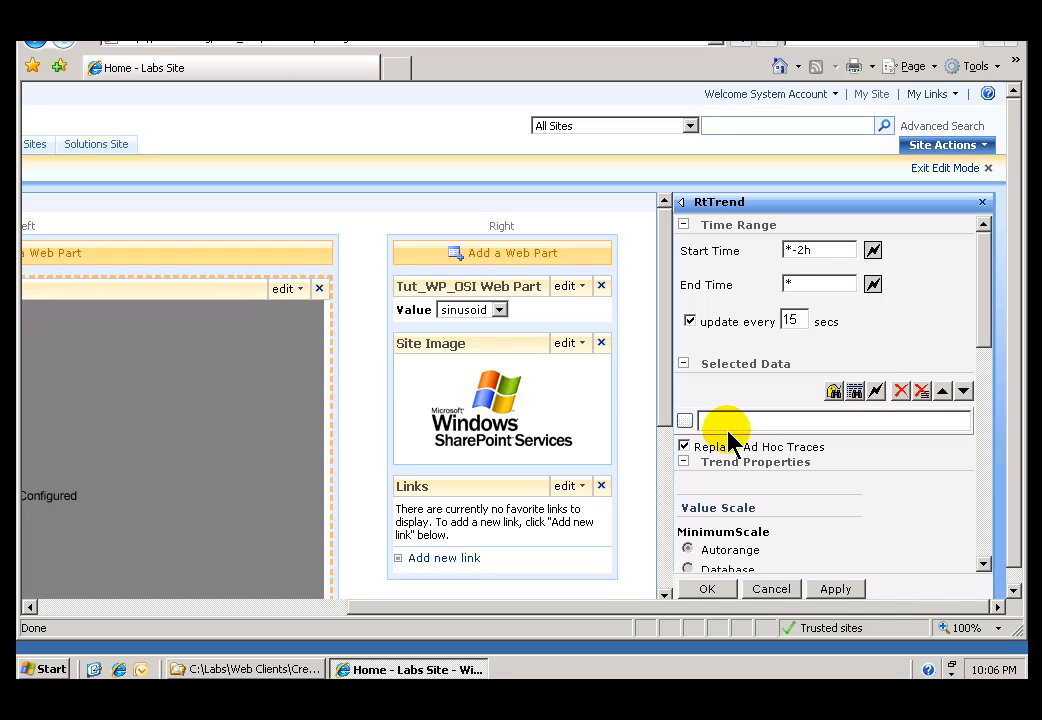
pyautogui.click(878, 396)
pyautogui.click(405, 216)
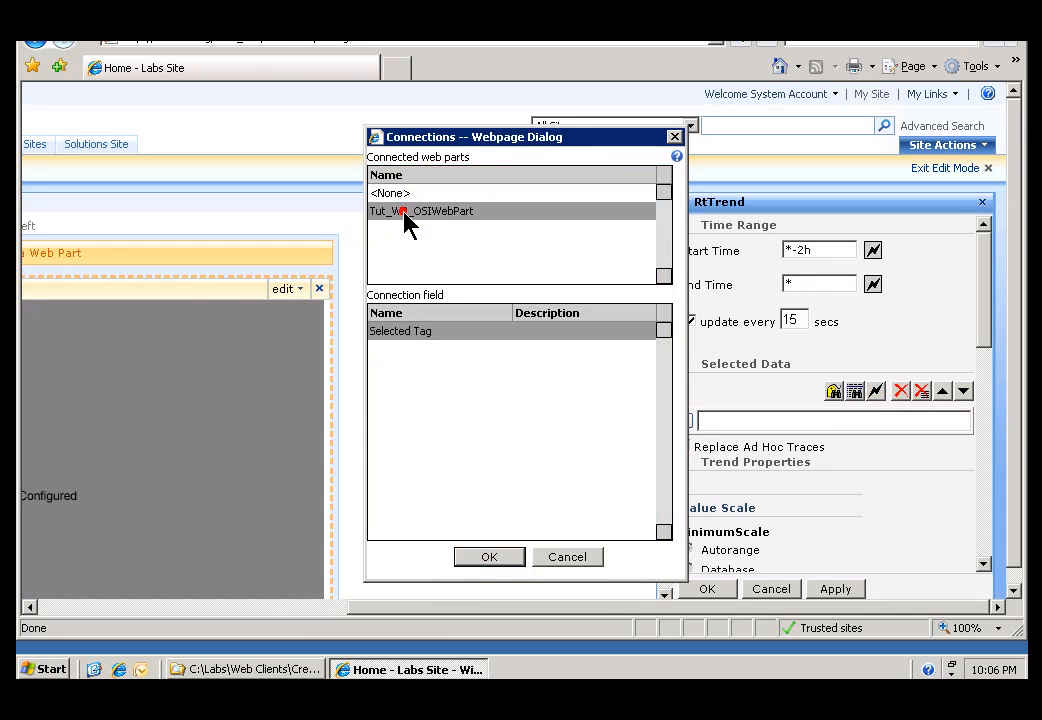
pyautogui.click(388, 333)
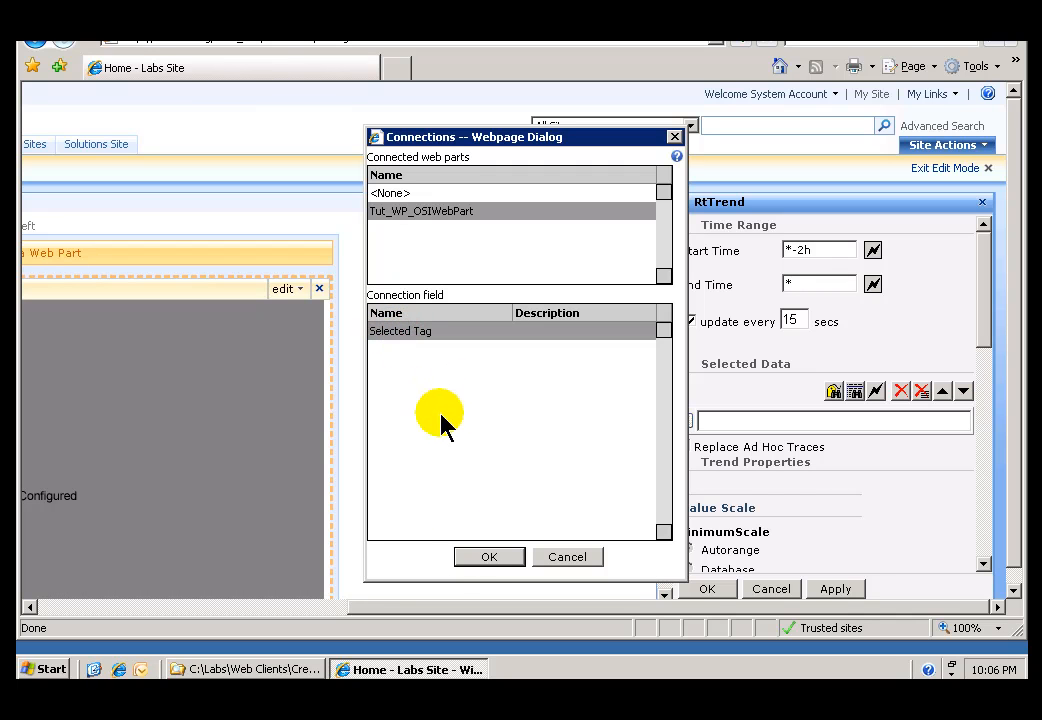
pyautogui.click(483, 558)
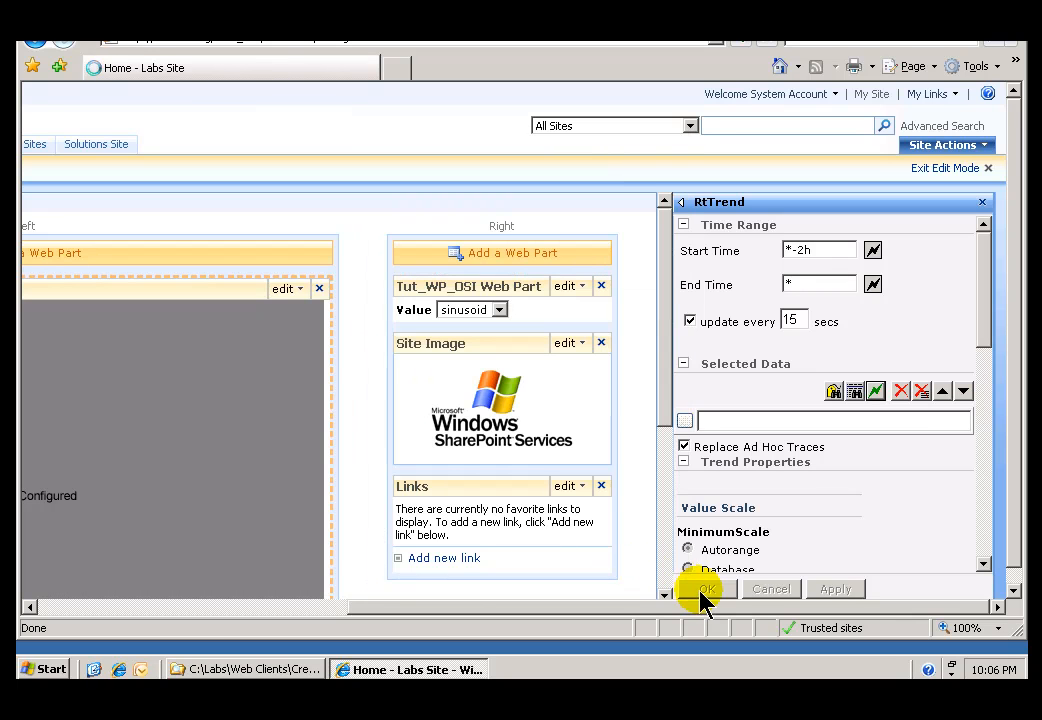
pyautogui.click(838, 588)
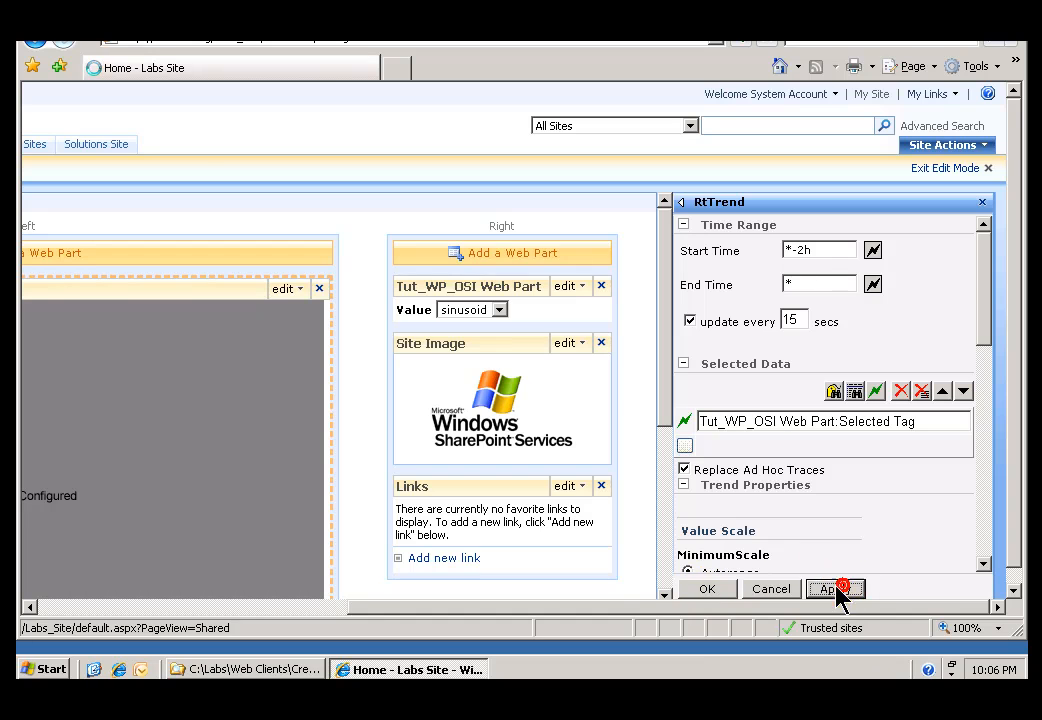
pyautogui.click(712, 589)
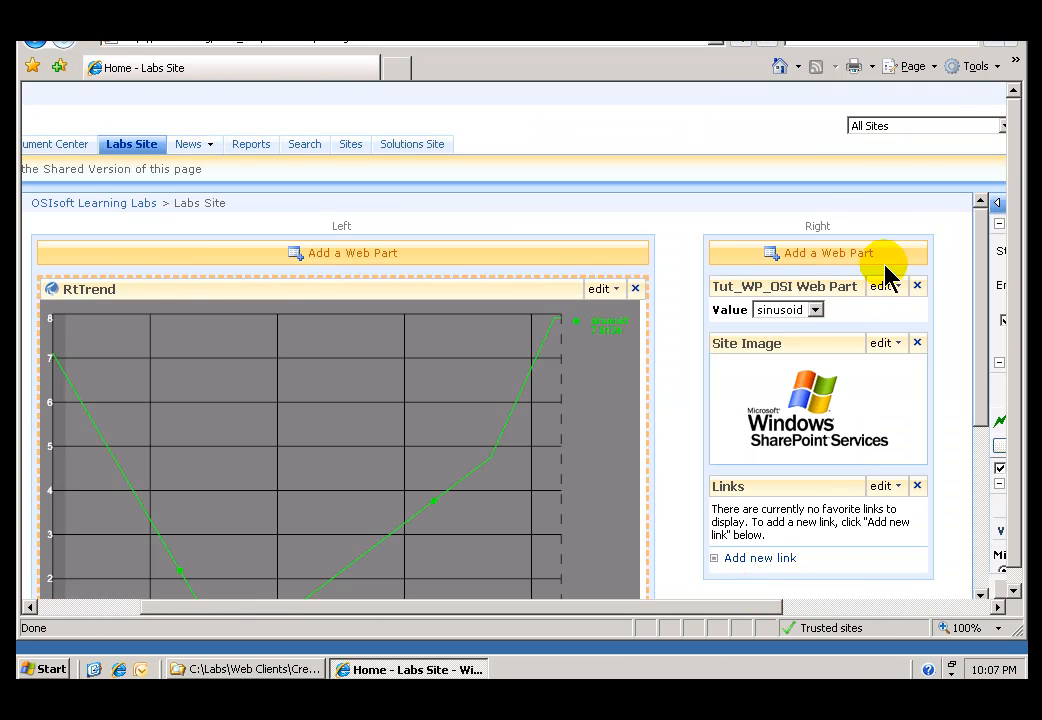
pyautogui.click(958, 612)
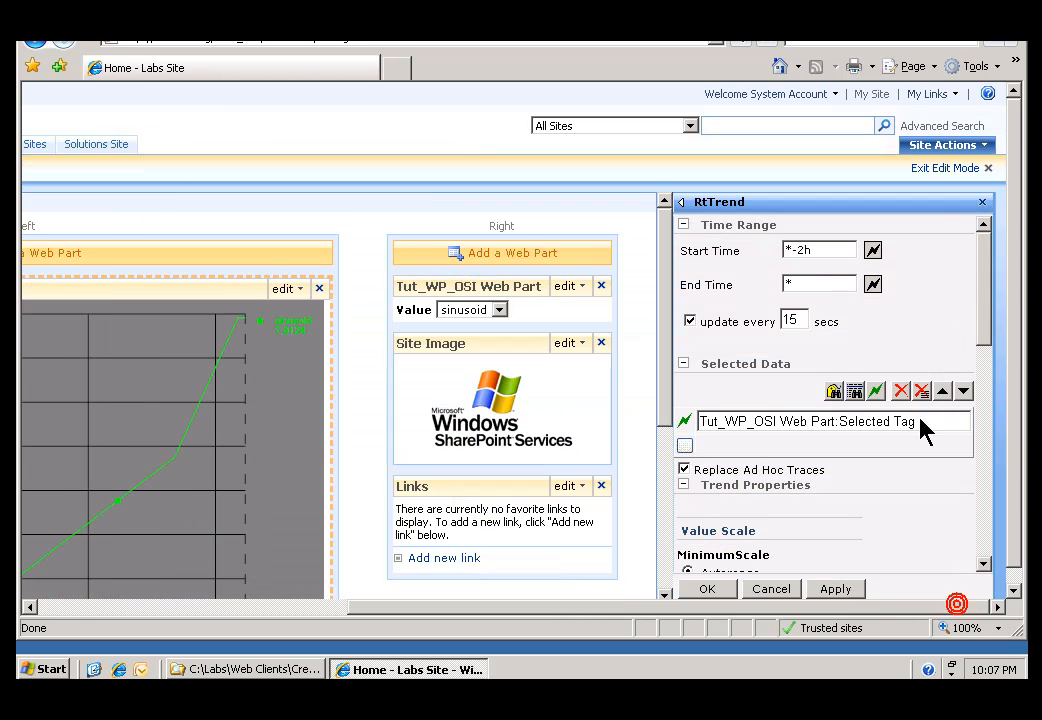
# Exit edit mode and test the RtTrend connection by switching Value through cdt158, cdep158 and sinusoid, finishing on cdt158.
pyautogui.click(955, 170)
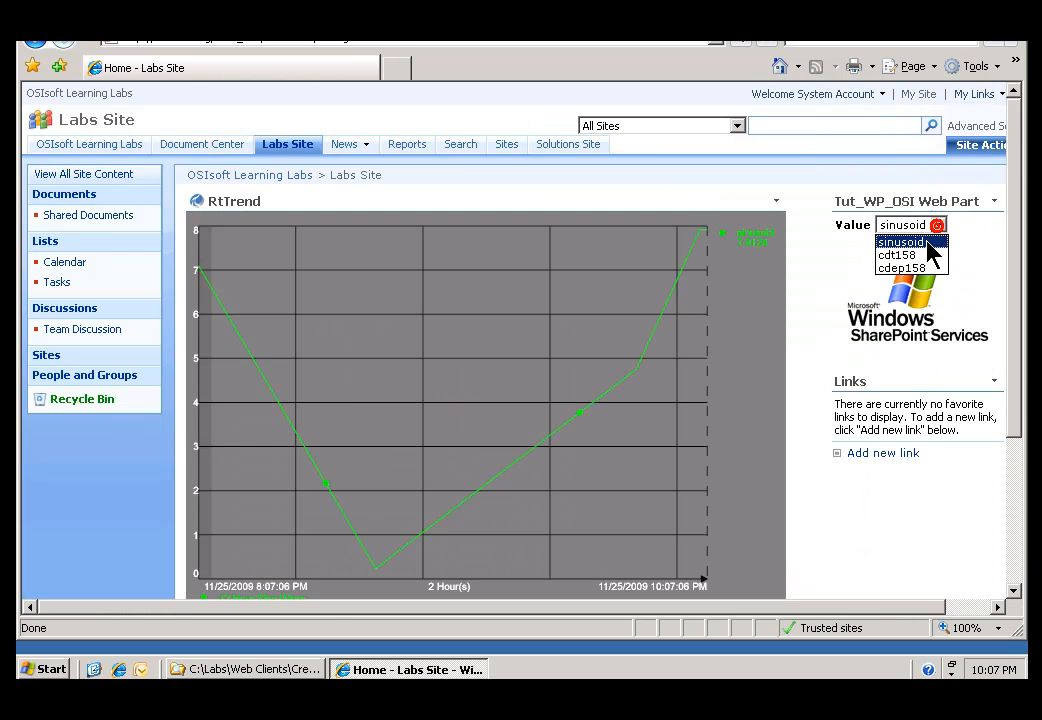
pyautogui.click(915, 255)
pyautogui.click(939, 225)
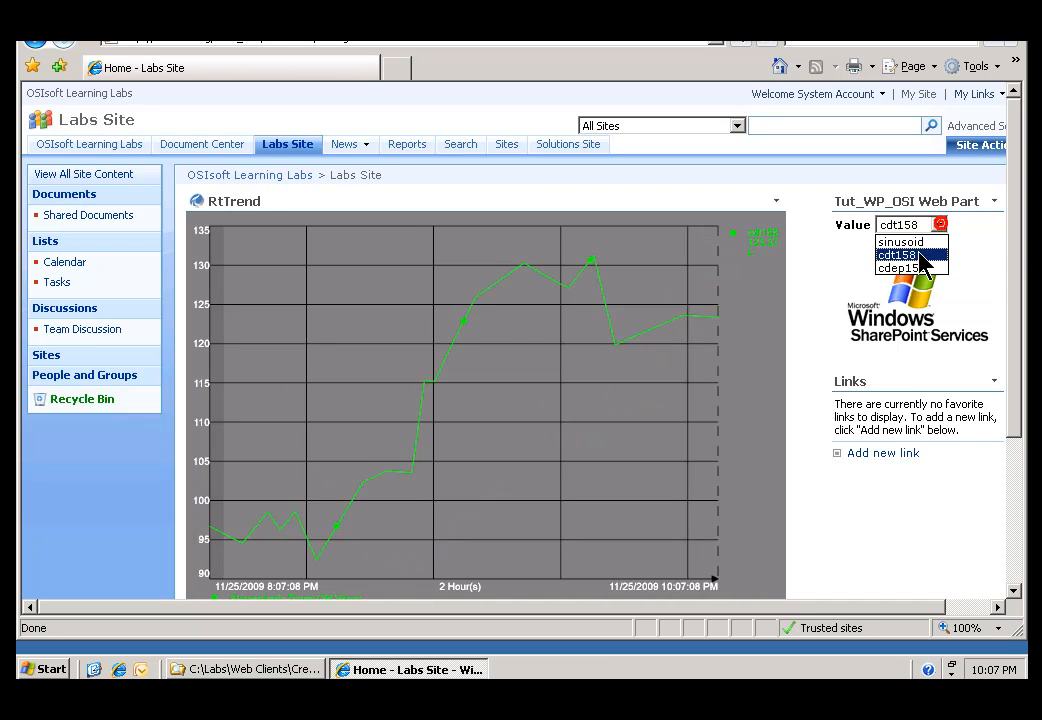
pyautogui.click(903, 268)
pyautogui.click(905, 225)
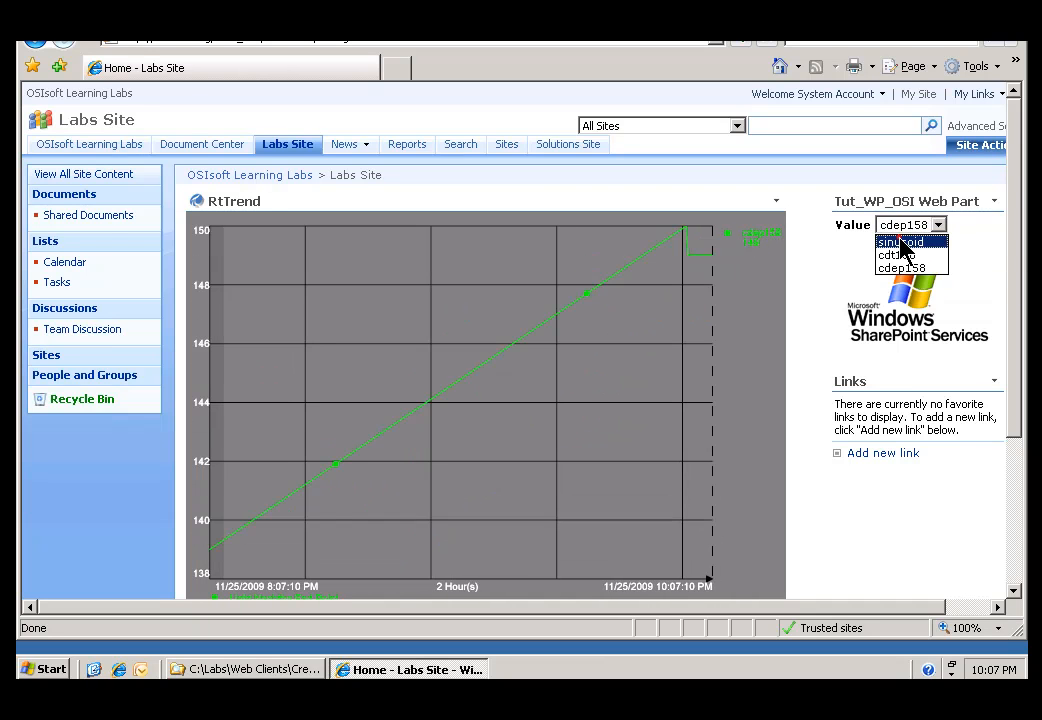
pyautogui.click(903, 242)
pyautogui.click(935, 225)
pyautogui.click(903, 255)
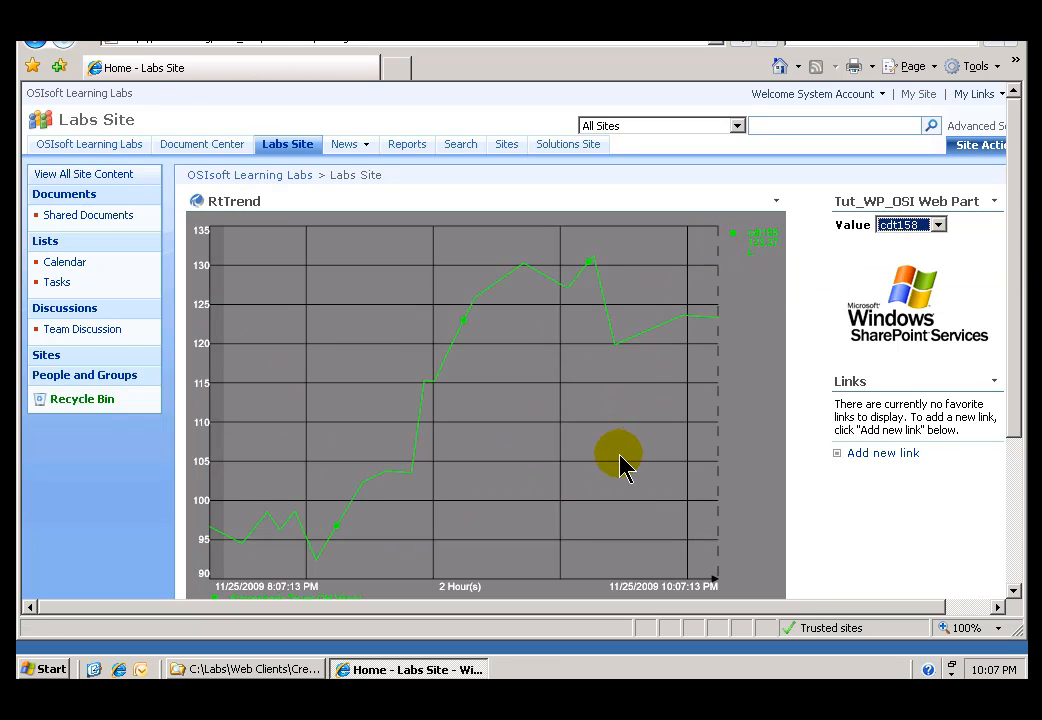
# Switch to the Windows Explorer window and select Tut_WebPart_Connections.sln in the Solution folder.
pyautogui.click(251, 670)
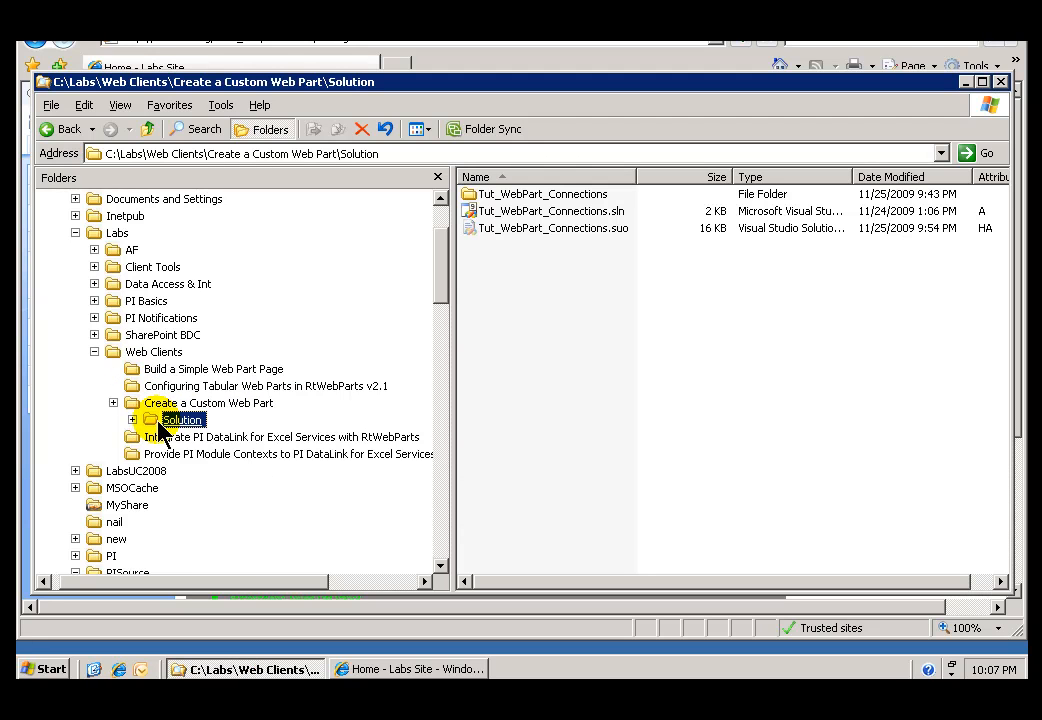
pyautogui.click(466, 212)
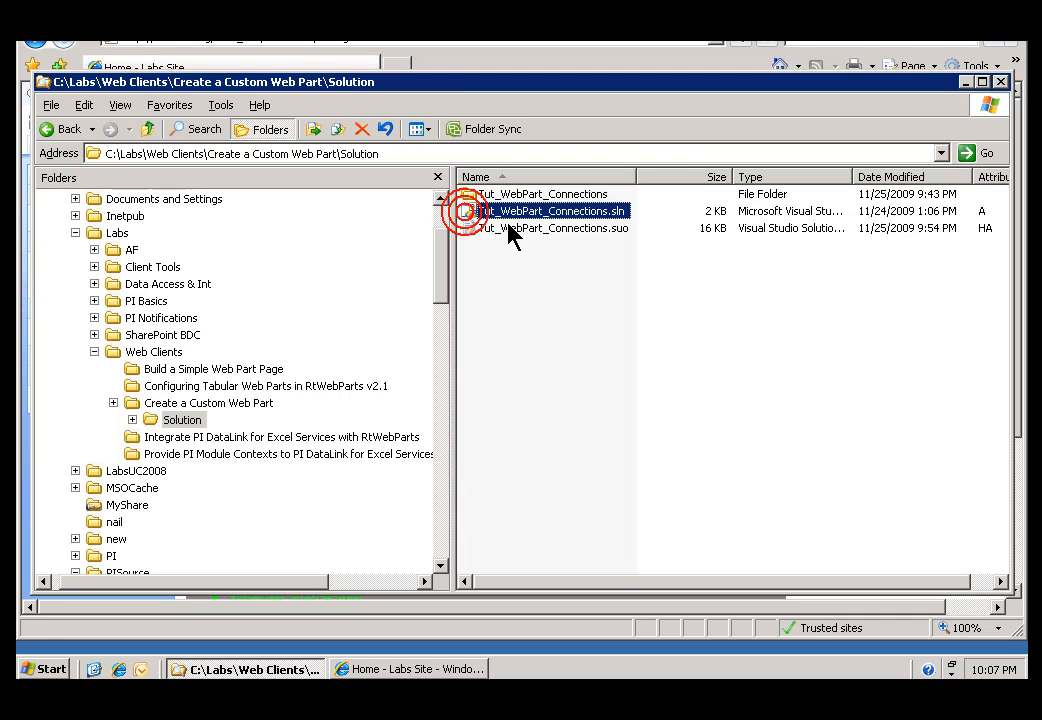